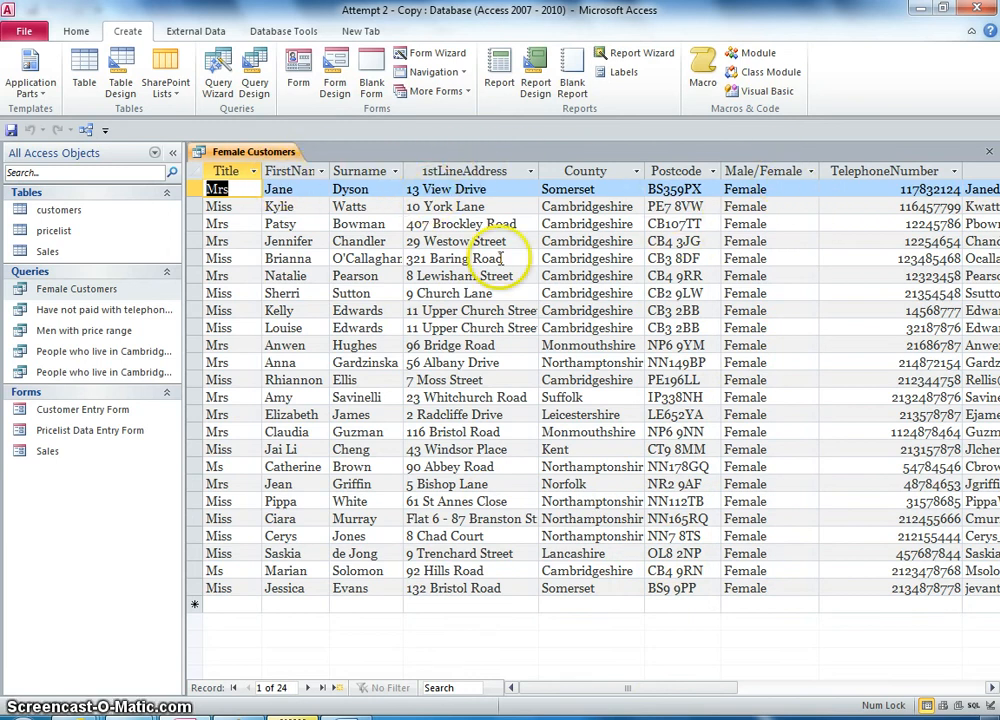
Step: View the print options available for the open Female Customers query
left_click(30, 31)
left_click(72, 380)
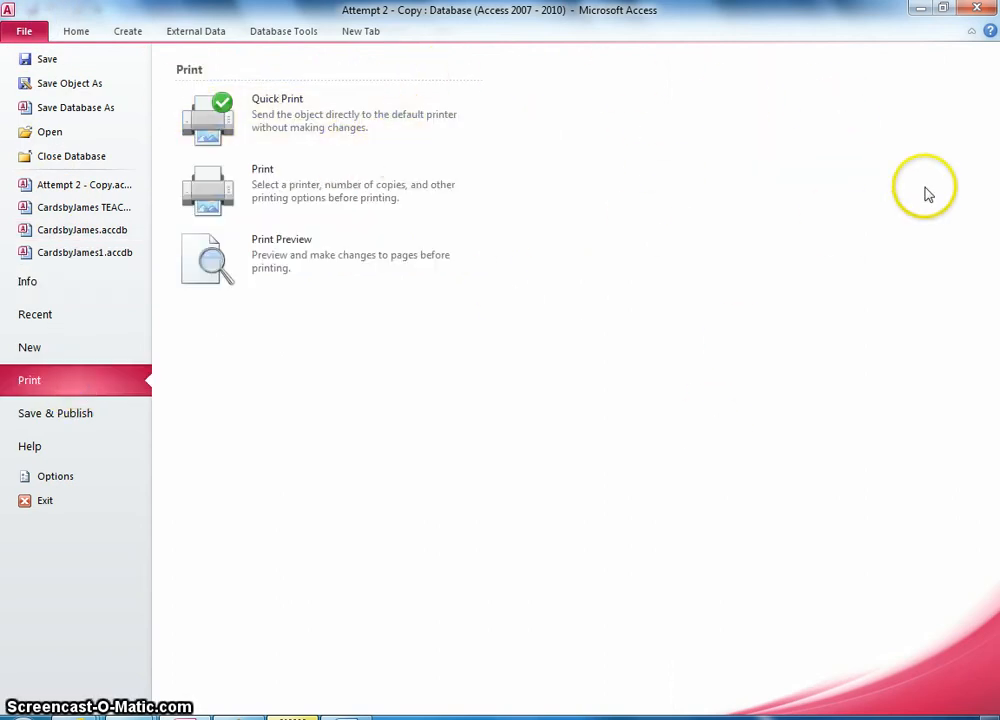
left_click(86, 31)
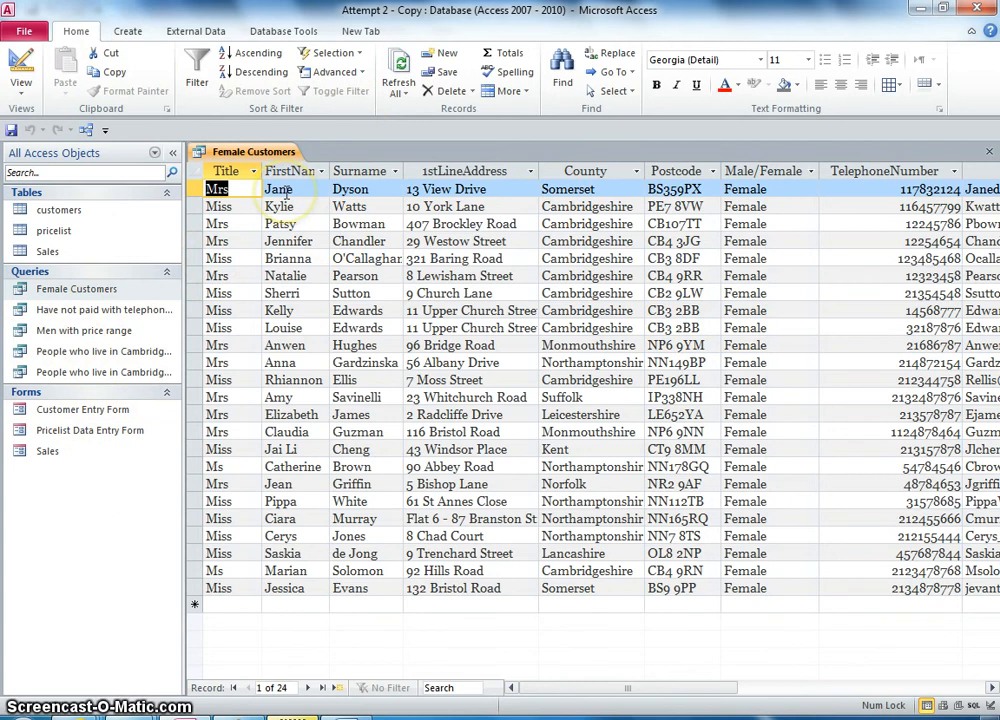
Step: Close the Female Customers query and start a Report Wizard report with Query: Female Customers as its source
right_click(208, 151)
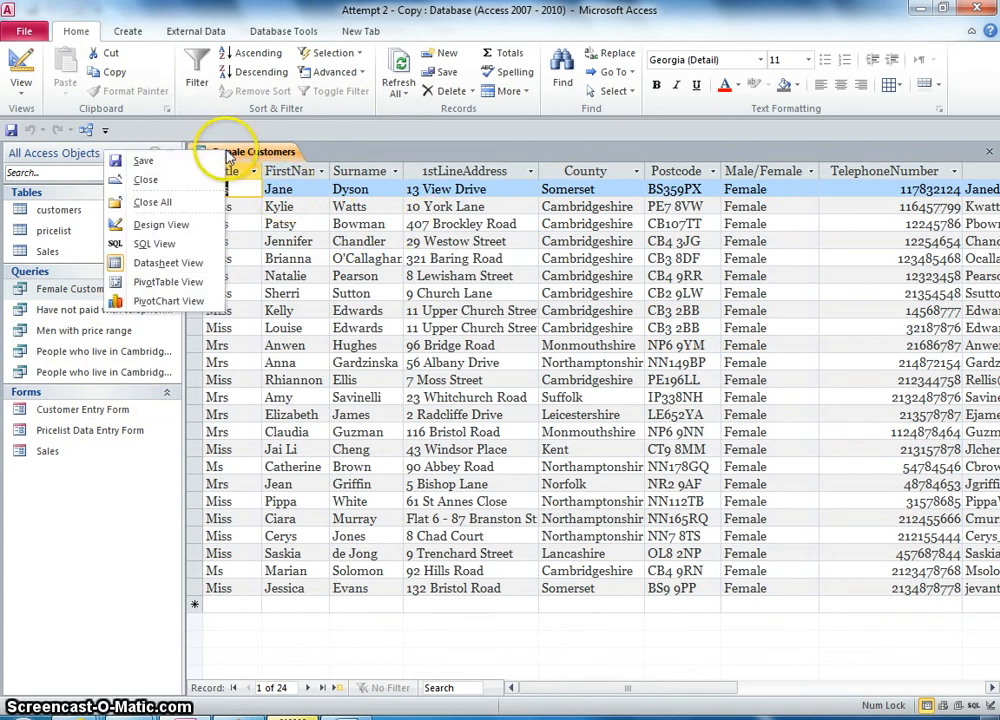
left_click(176, 189)
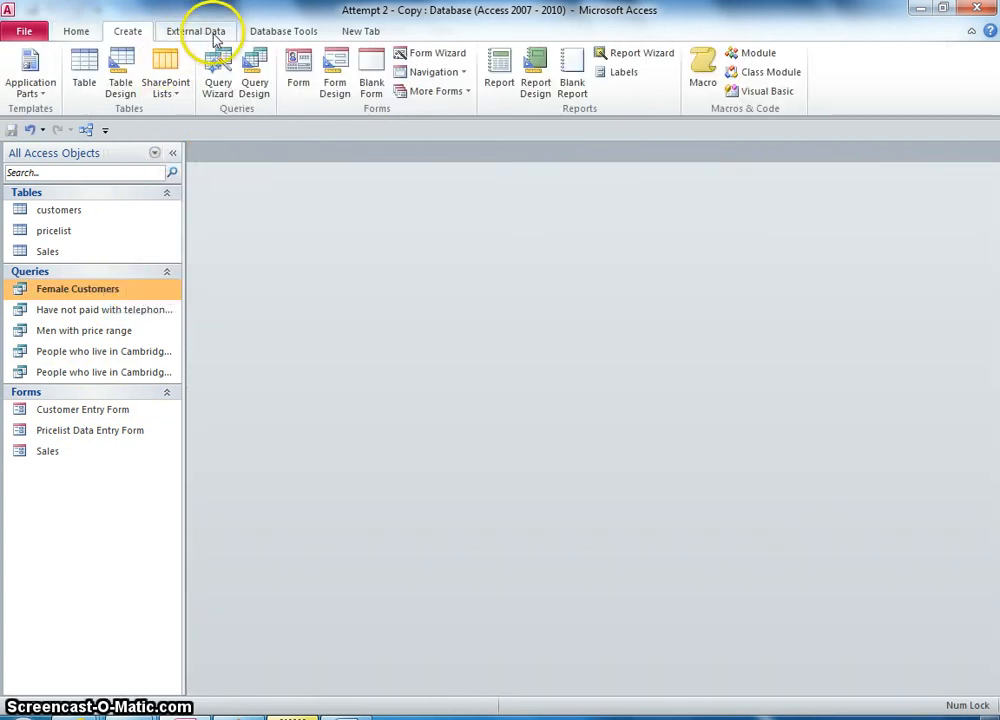
left_click(666, 62)
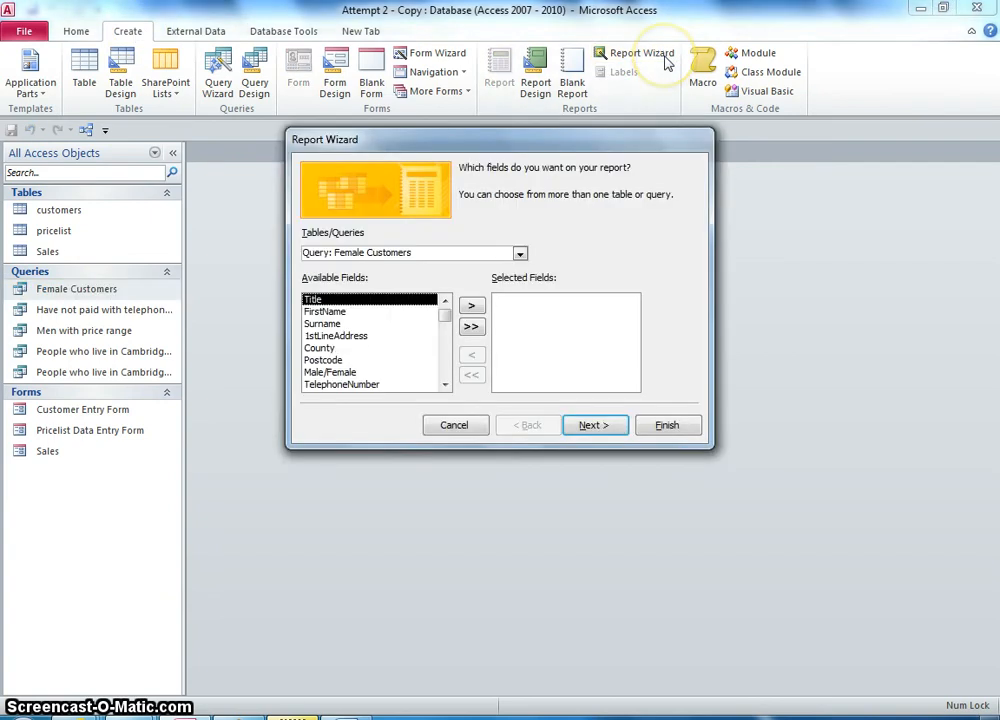
left_click(520, 254)
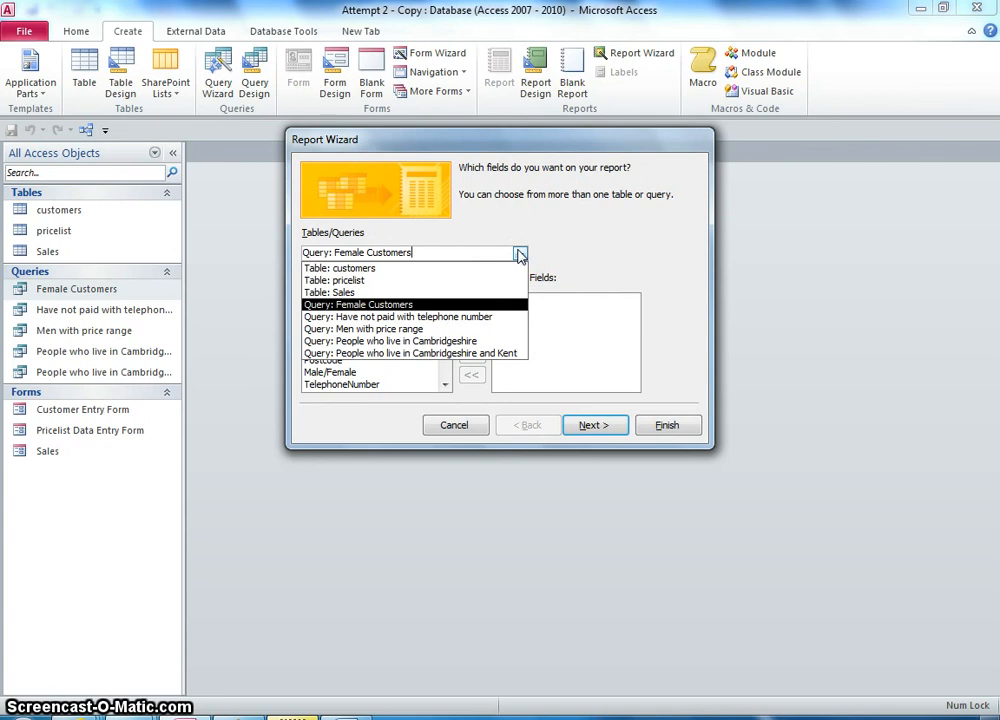
left_click(415, 307)
left_click(519, 253)
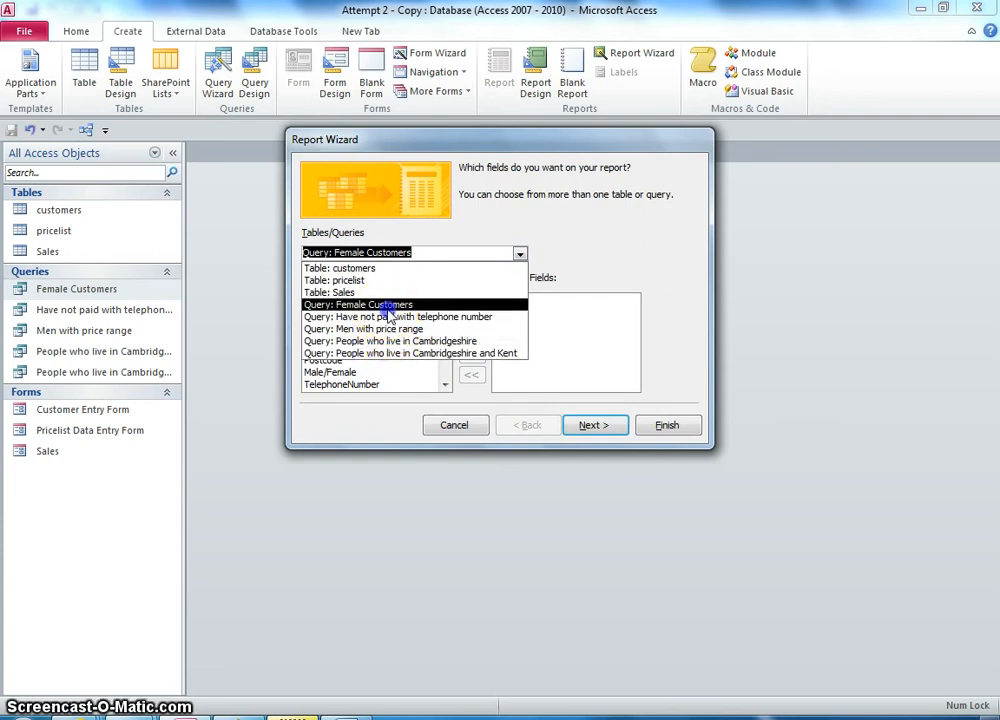
left_click(389, 313)
Step: Add all available fields, from Title to DateRegistered, to the report and proceed to the grouping levels
left_click(472, 306)
left_click(472, 306)
left_click(472, 306)
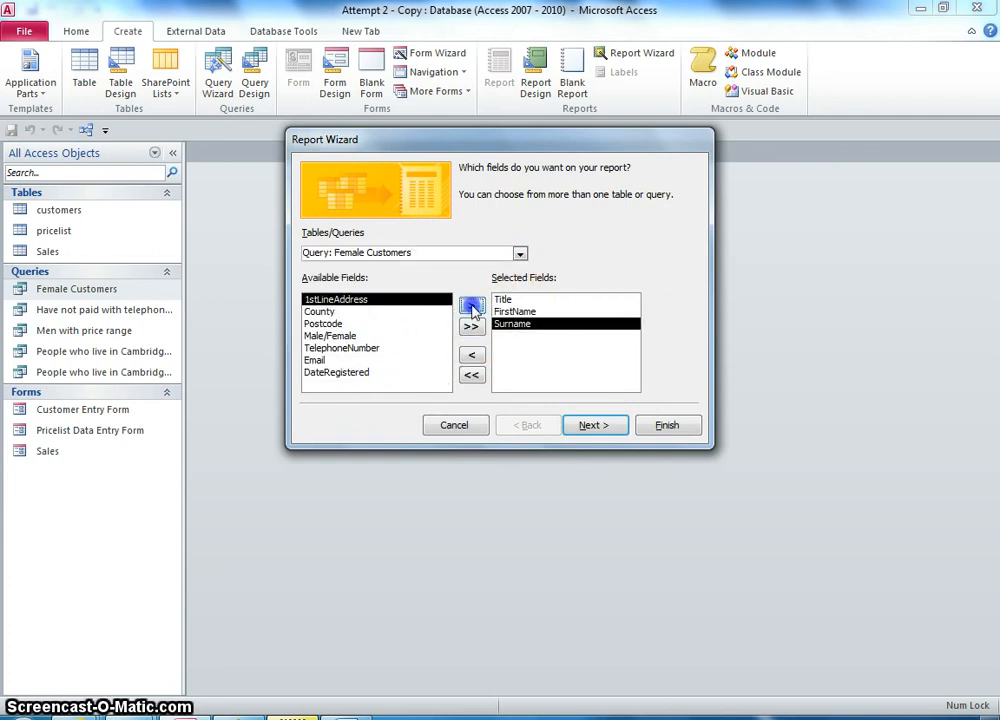
left_click(472, 306)
left_click(472, 306)
left_click(472, 306)
left_click(472, 306)
left_click(472, 306)
left_click(472, 306)
left_click(472, 306)
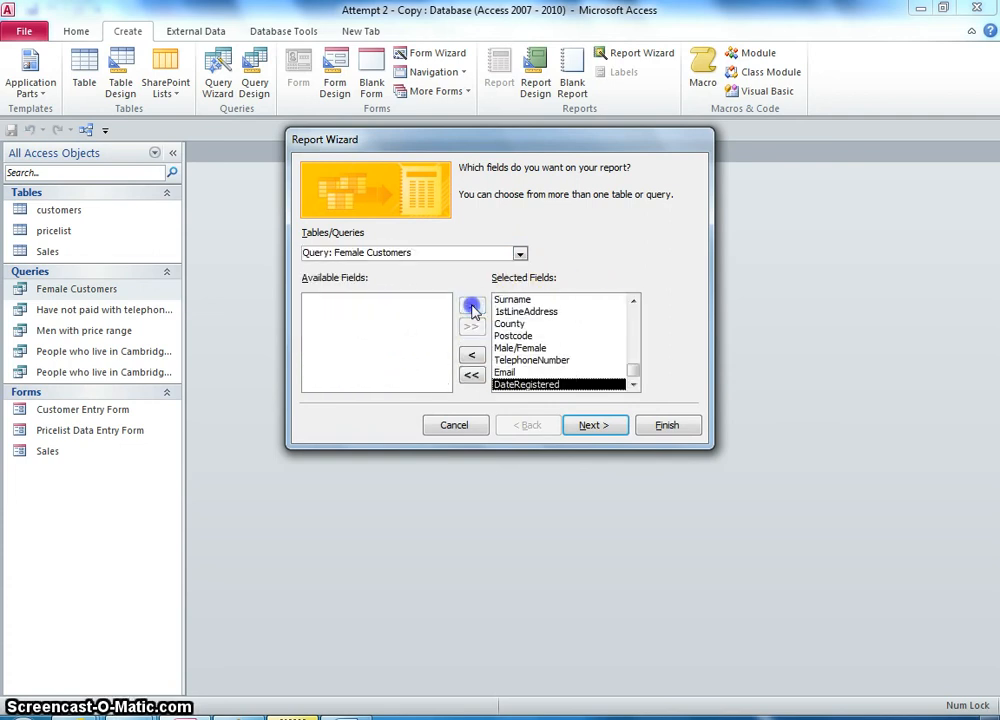
left_click(592, 425)
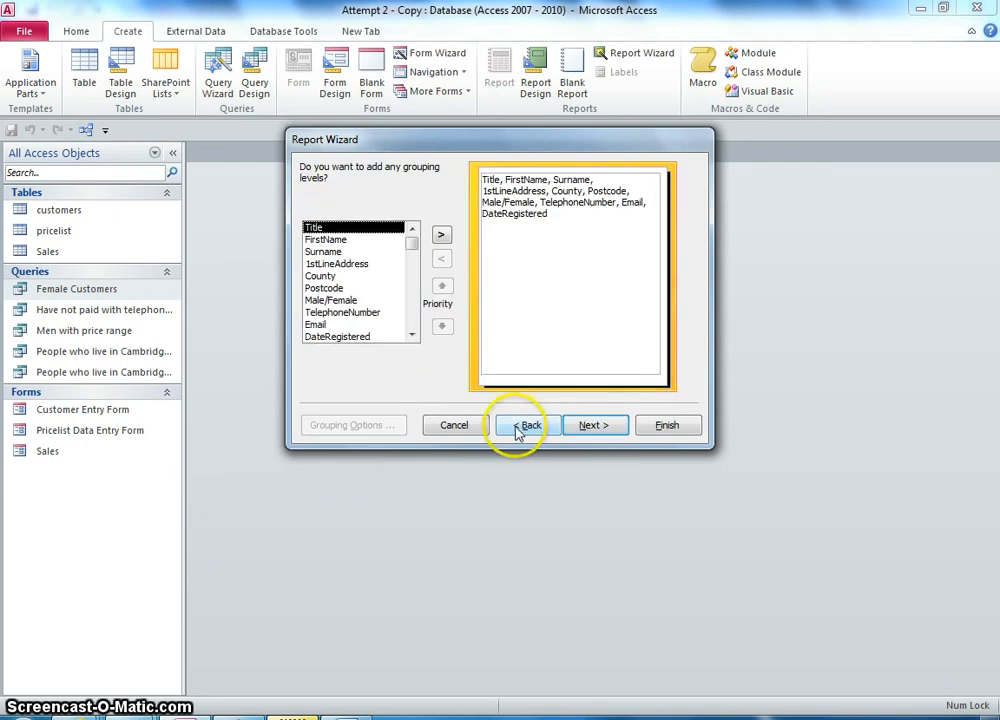
left_click(528, 425)
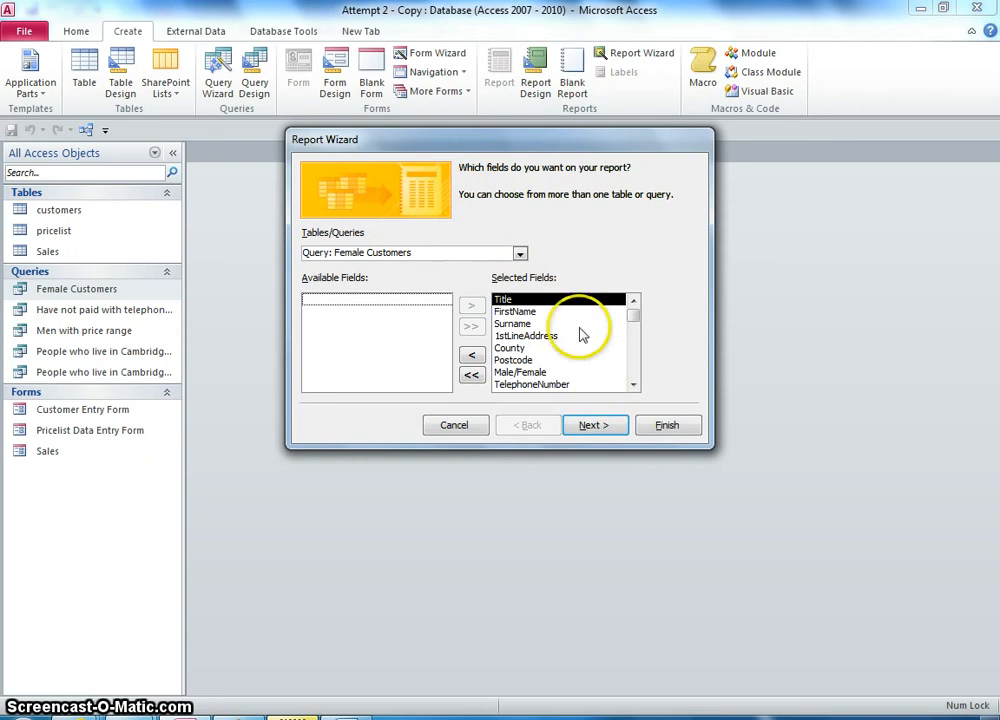
left_click(588, 426)
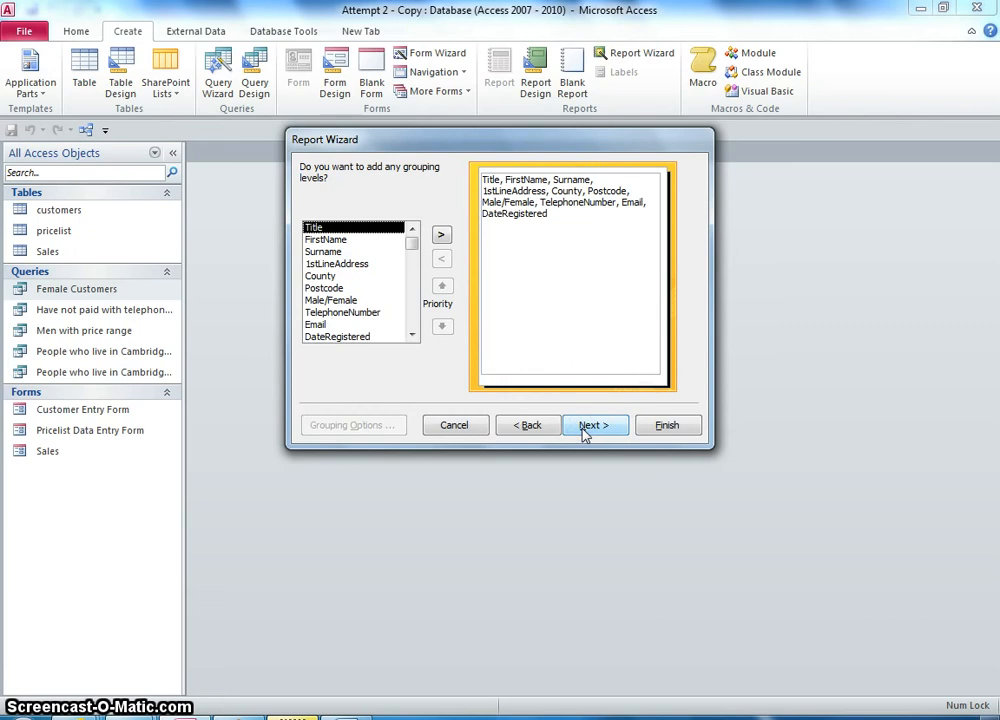
Step: Skip grouping and sorting, and set the report's orientation to Landscape
left_click(583, 426)
left_click(584, 427)
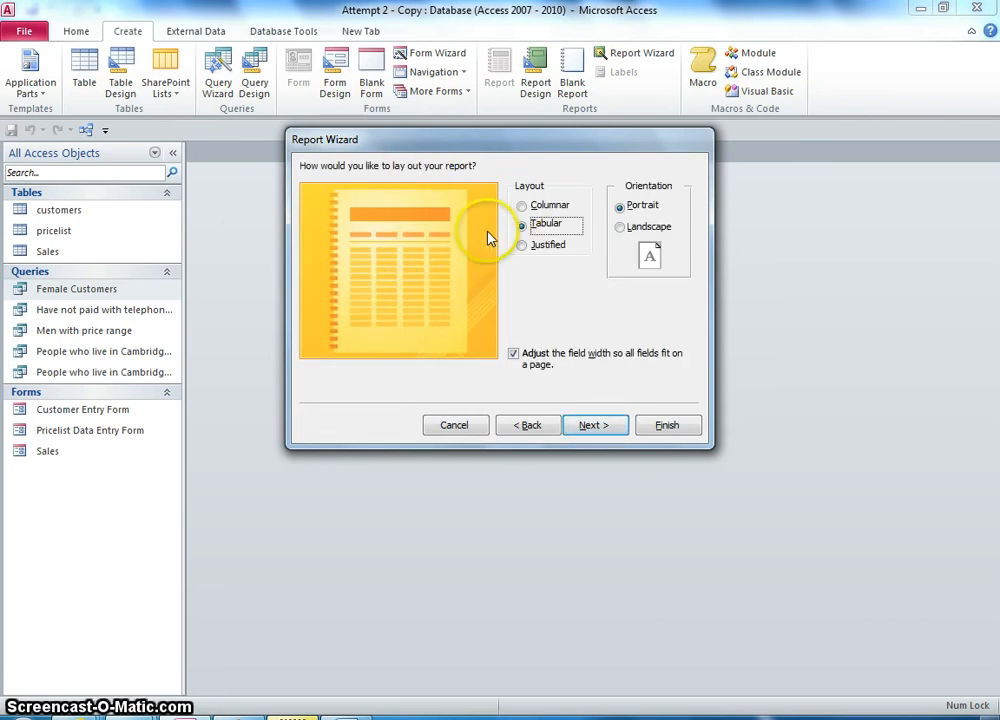
left_click(621, 227)
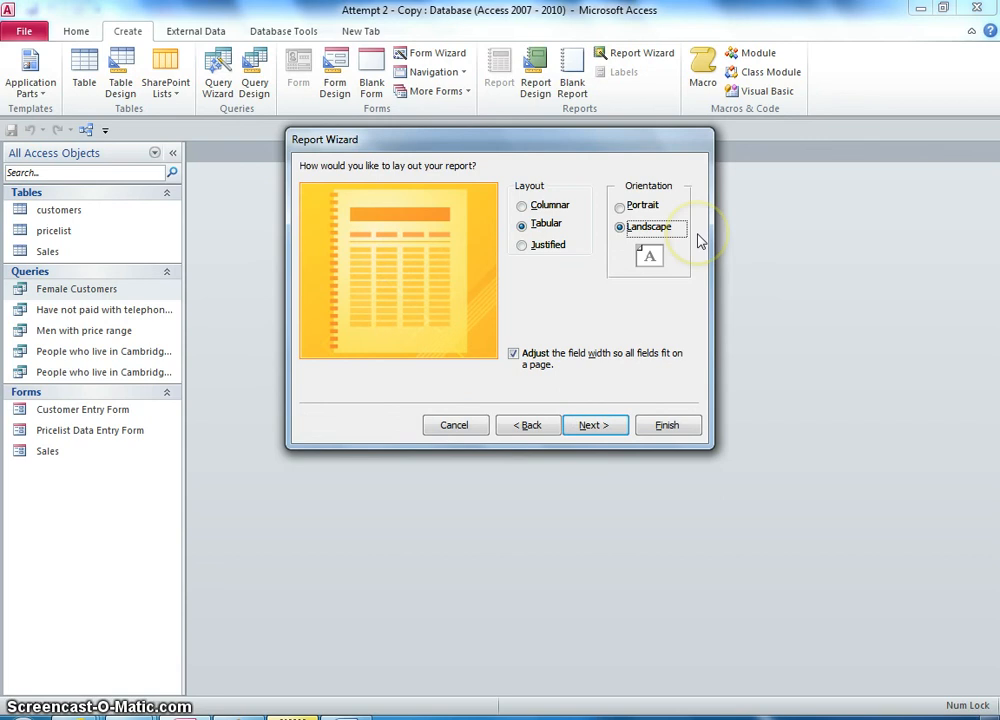
left_click(620, 206)
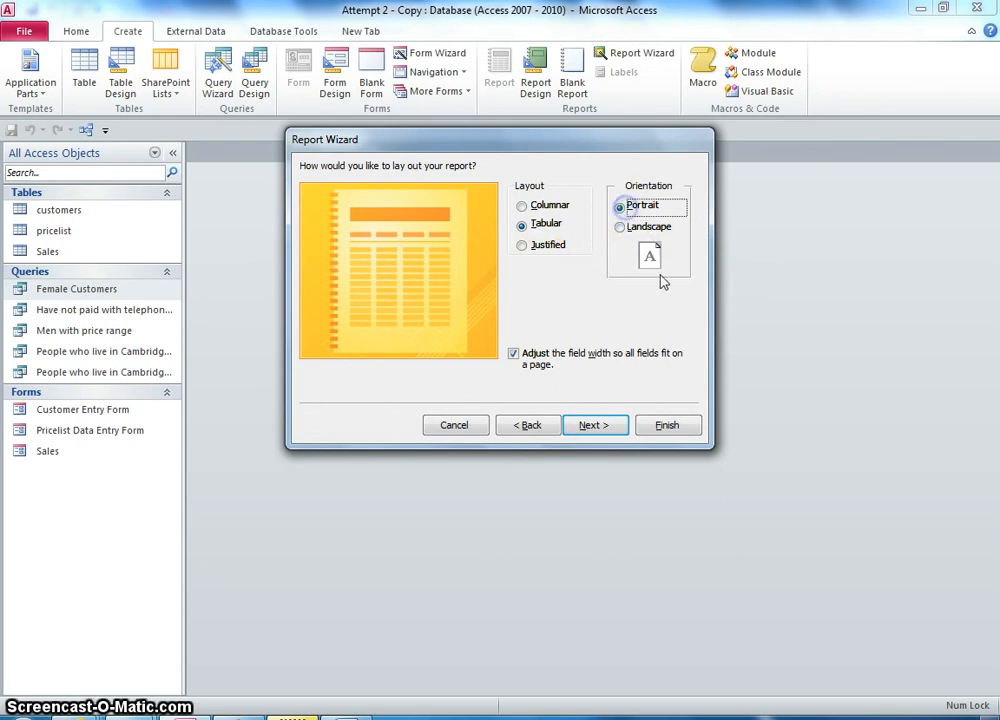
left_click(632, 227)
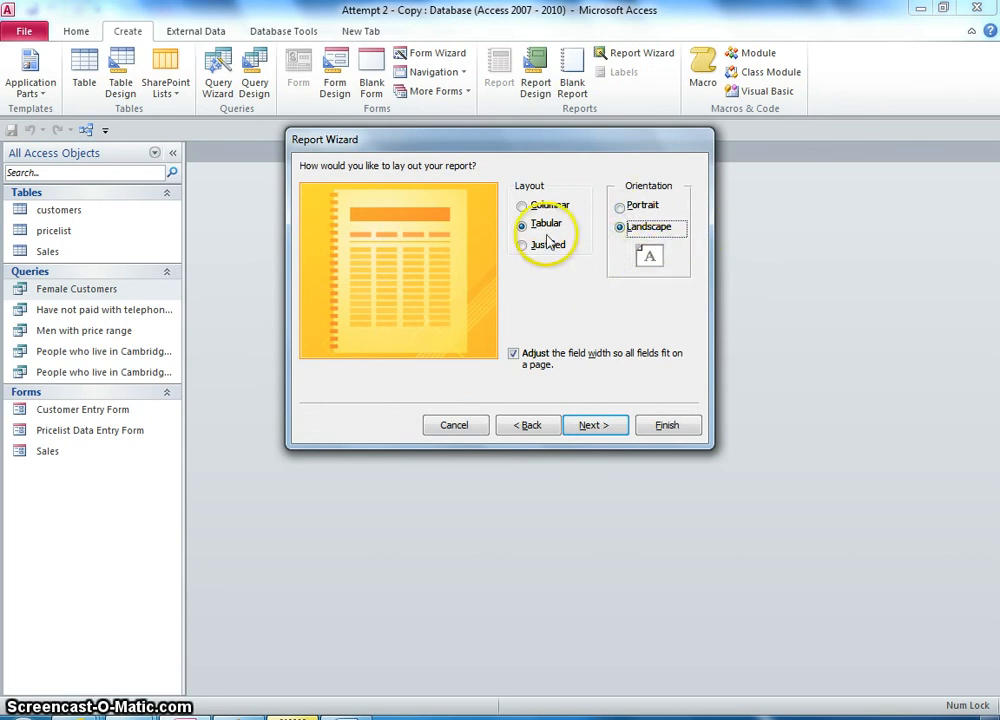
Step: Compare the previews of the Columnar, Tabular and Justified report layouts
left_click(524, 207)
left_click(523, 246)
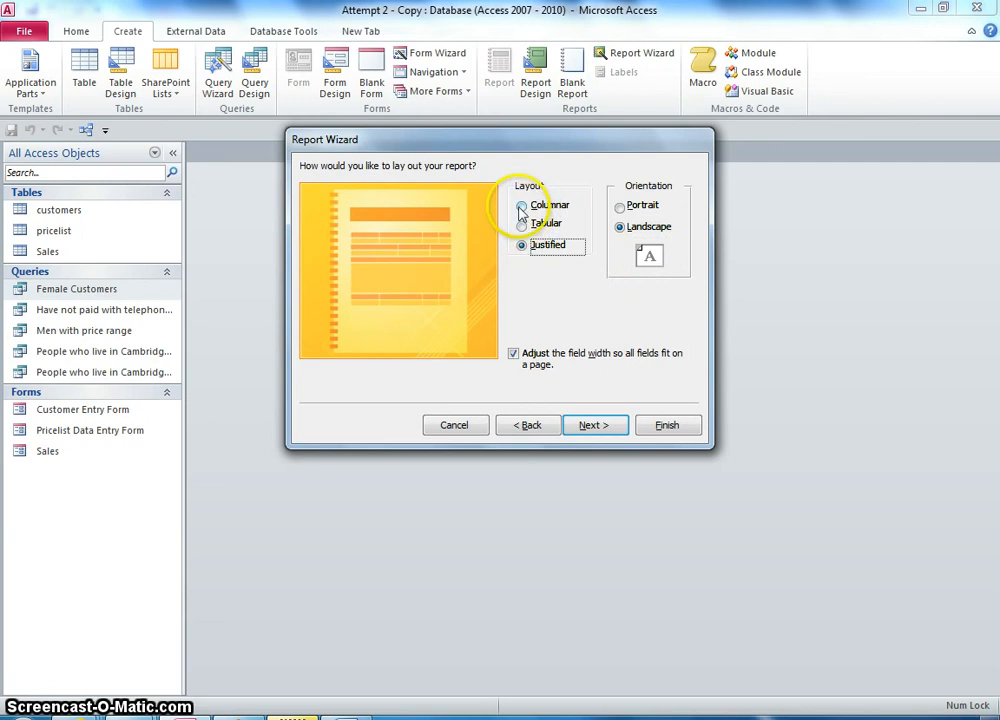
left_click(521, 207)
left_click(521, 225)
left_click(521, 207)
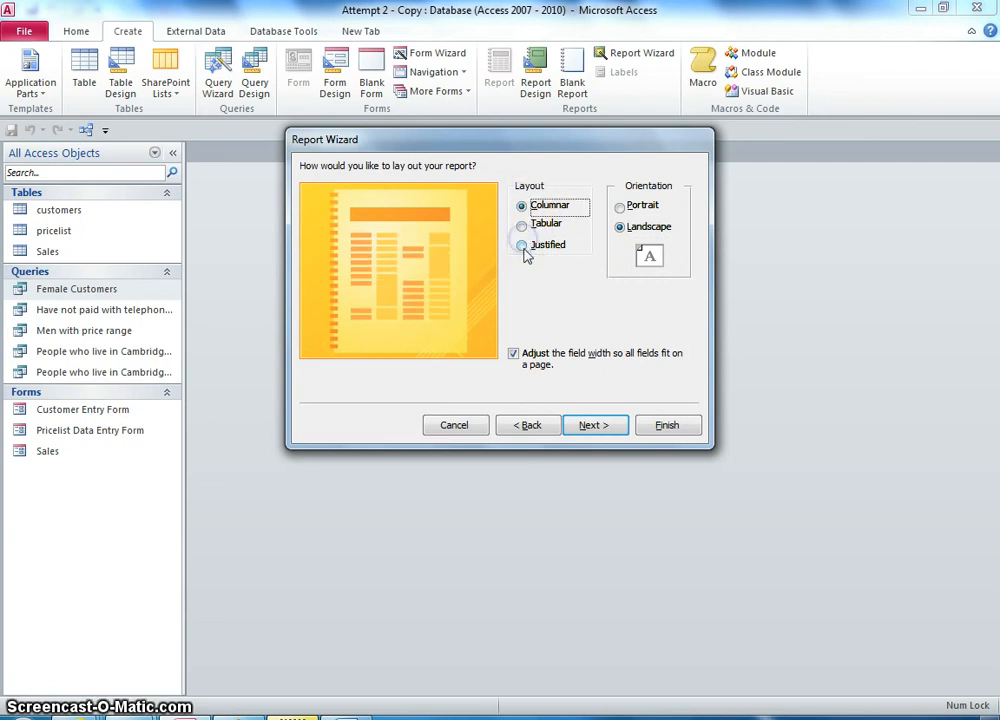
left_click(522, 246)
Step: Return to the grouping levels, try grouping by Title, FirstName, Surname and 1stLineAddress, and remove these levels again
left_click(540, 425)
left_click(540, 425)
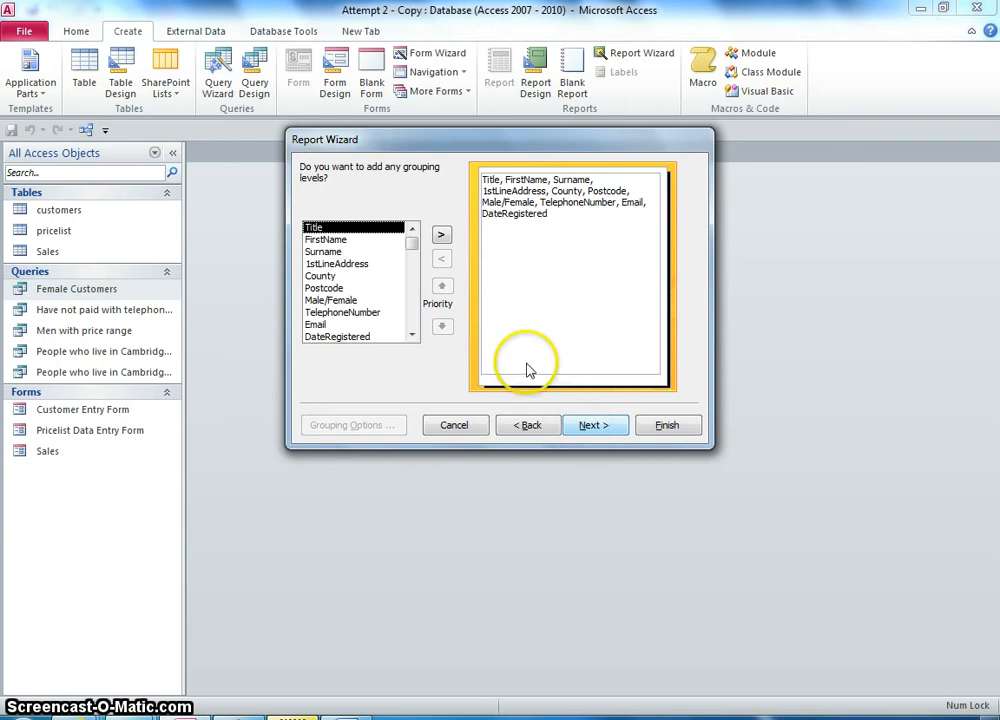
left_click(441, 236)
left_click(441, 236)
left_click(441, 236)
left_click(441, 236)
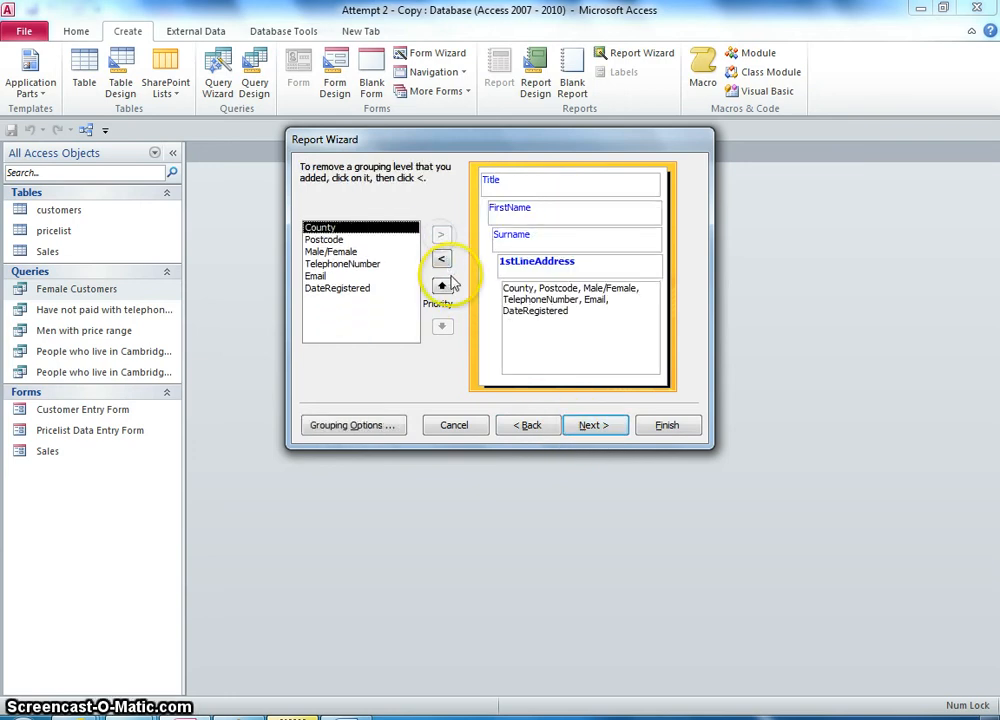
left_click(443, 261)
left_click(443, 261)
left_click(443, 261)
left_click(443, 261)
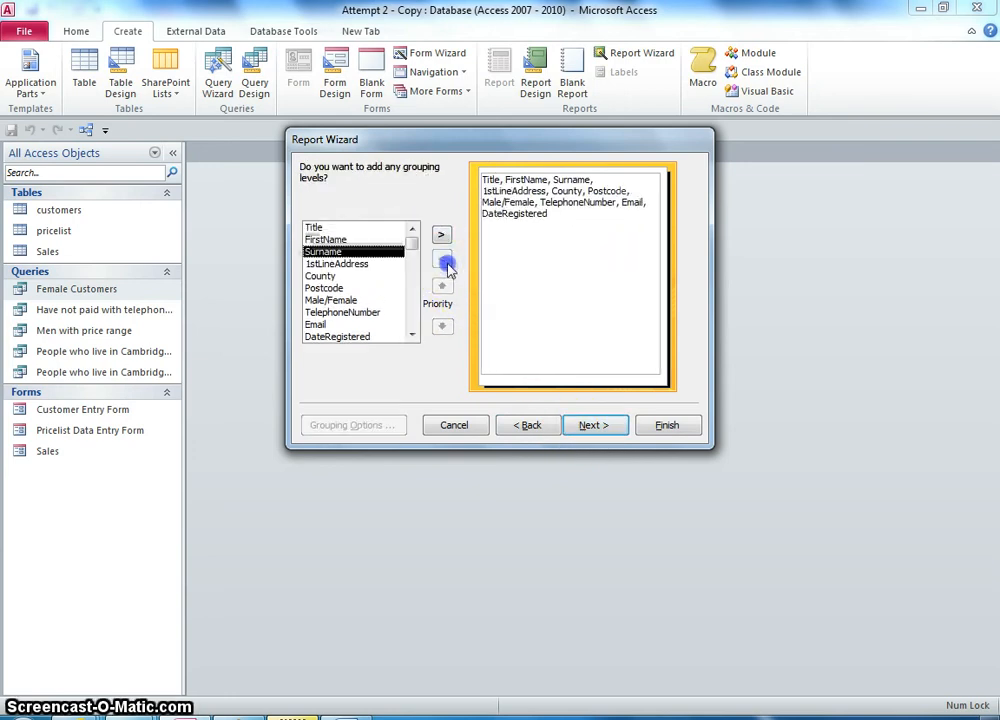
Step: Turn off adjusting field widths to fit one page, title the report Female Customers Report and finish it with a preview
left_click(594, 426)
left_click(612, 425)
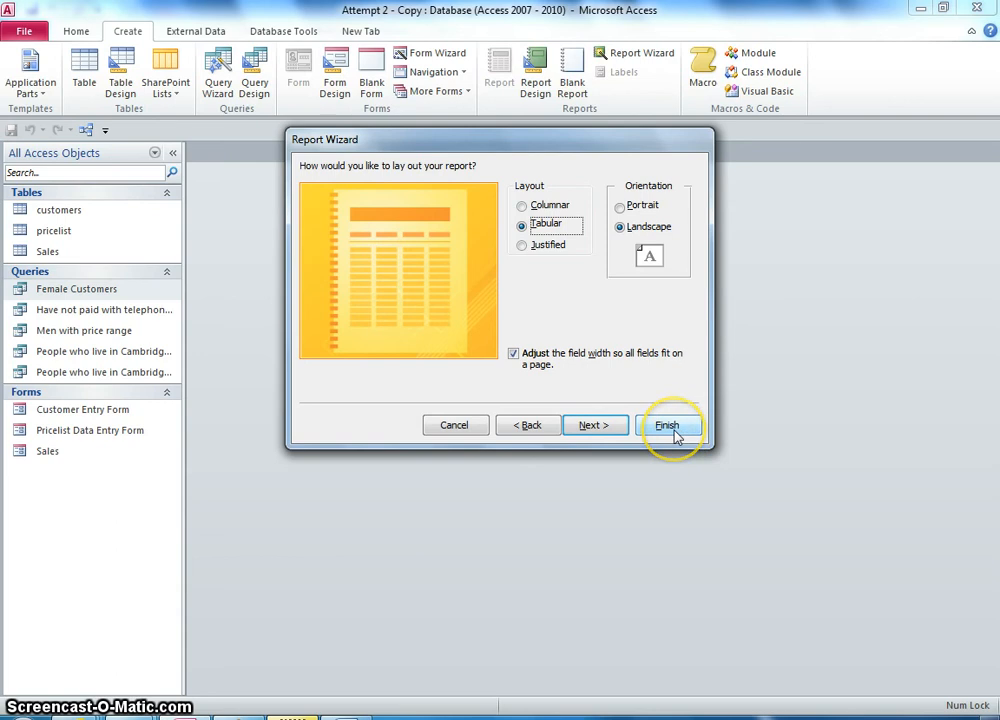
left_click(514, 357)
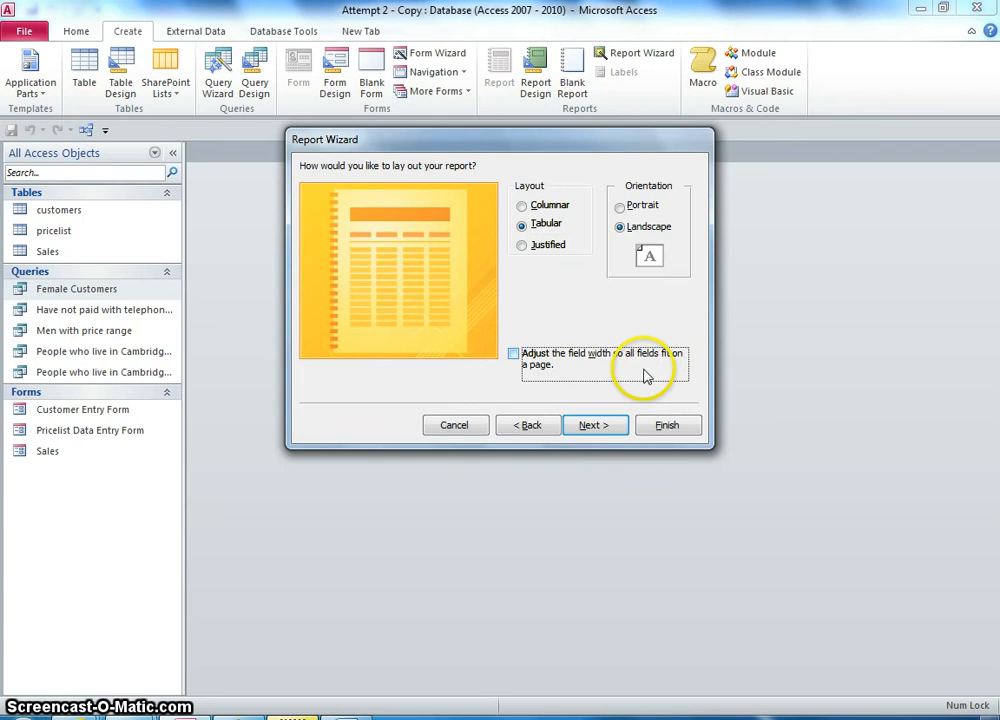
left_click(603, 426)
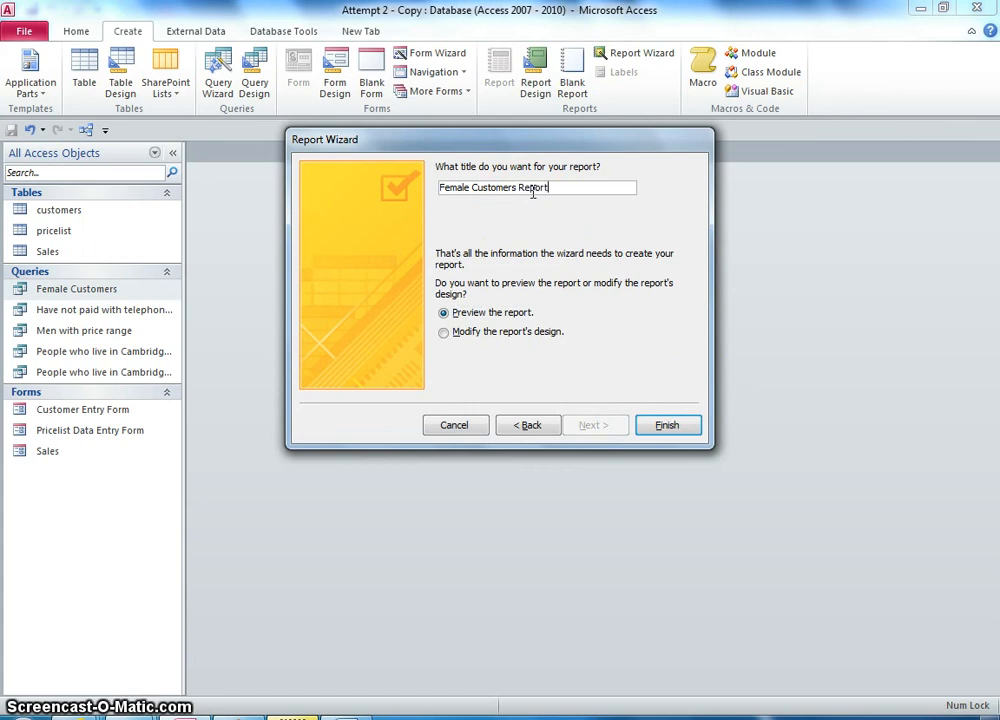
left_click(667, 426)
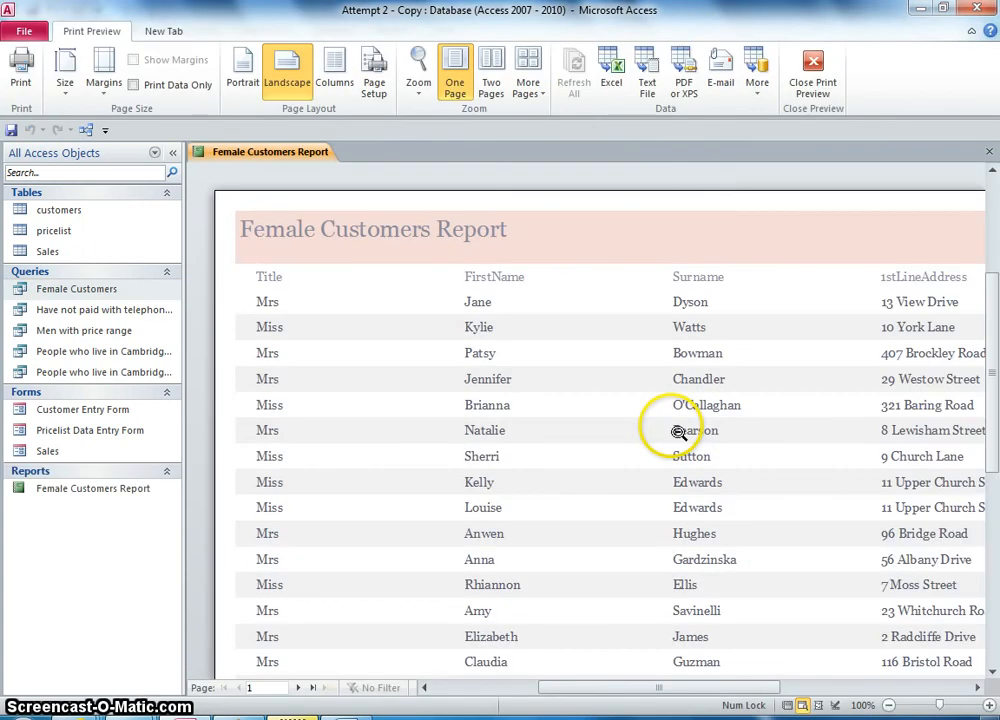
Step: Check the whole first page of the finished report in the preview, and close the print preview
scroll(640, 417, "down", 2)
left_click(638, 417)
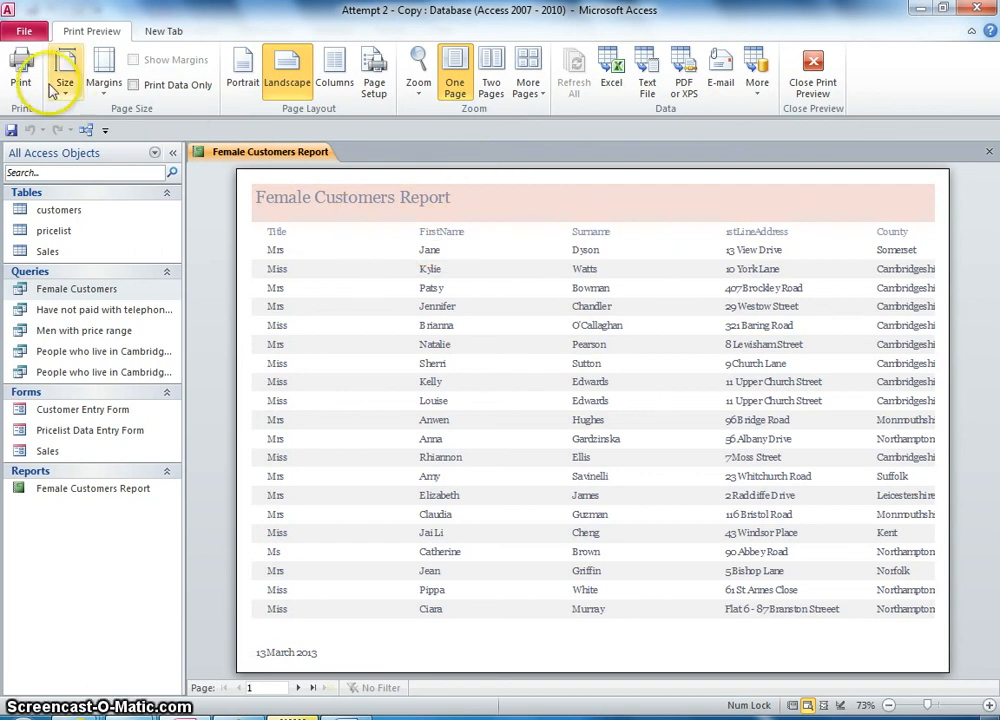
left_click(813, 66)
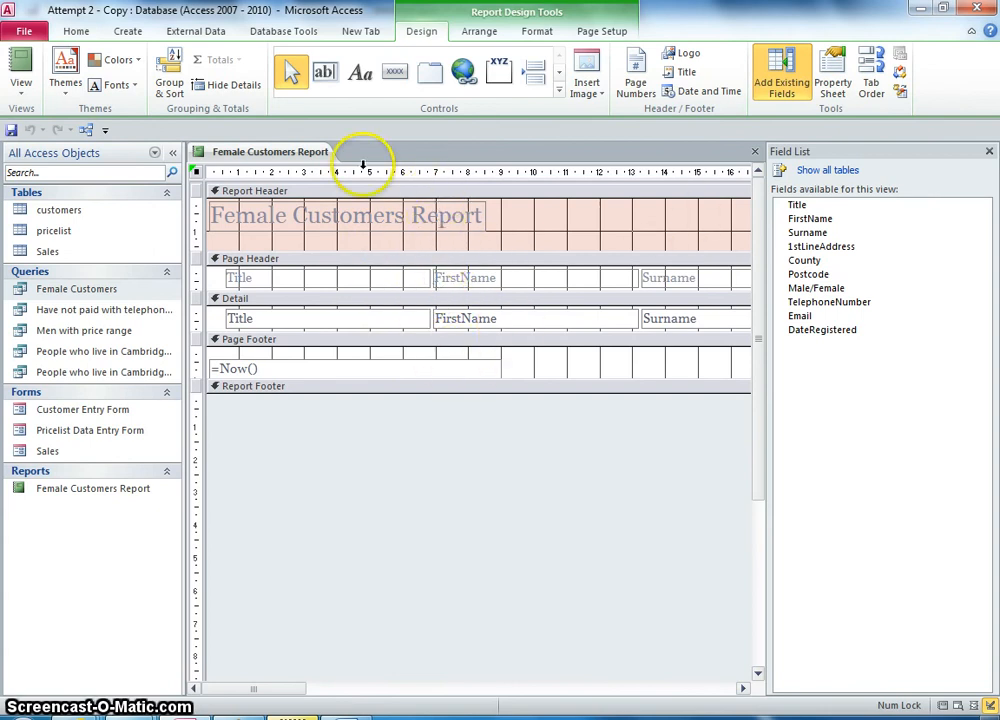
Step: Look at the report's properties and the options offered for its header, closing the property sheet
right_click(517, 218)
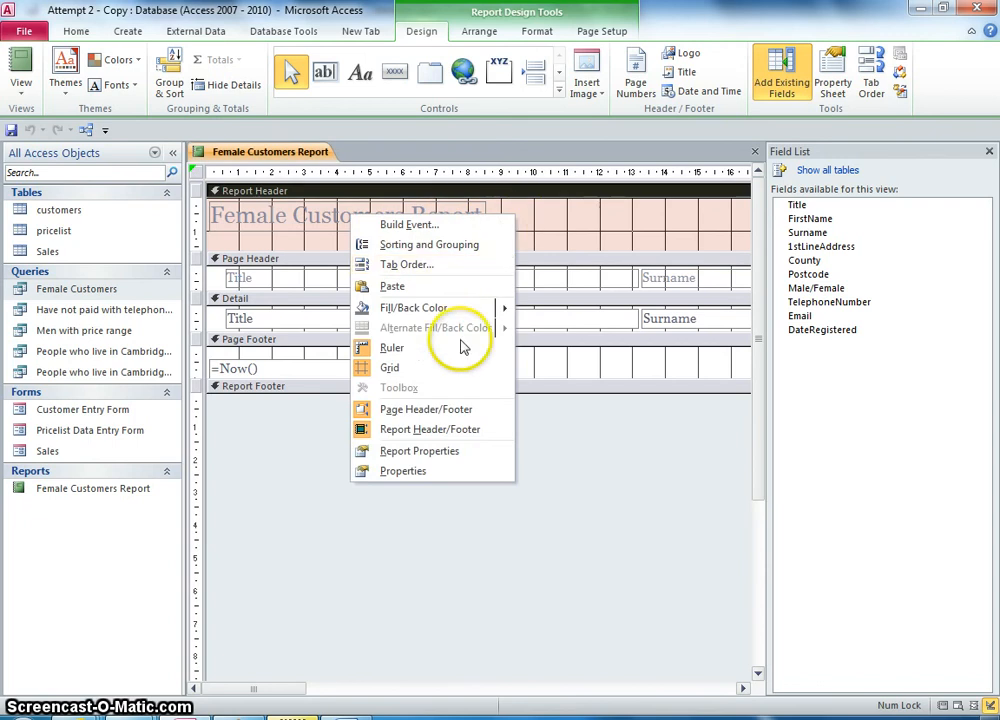
left_click(442, 452)
left_click(989, 151)
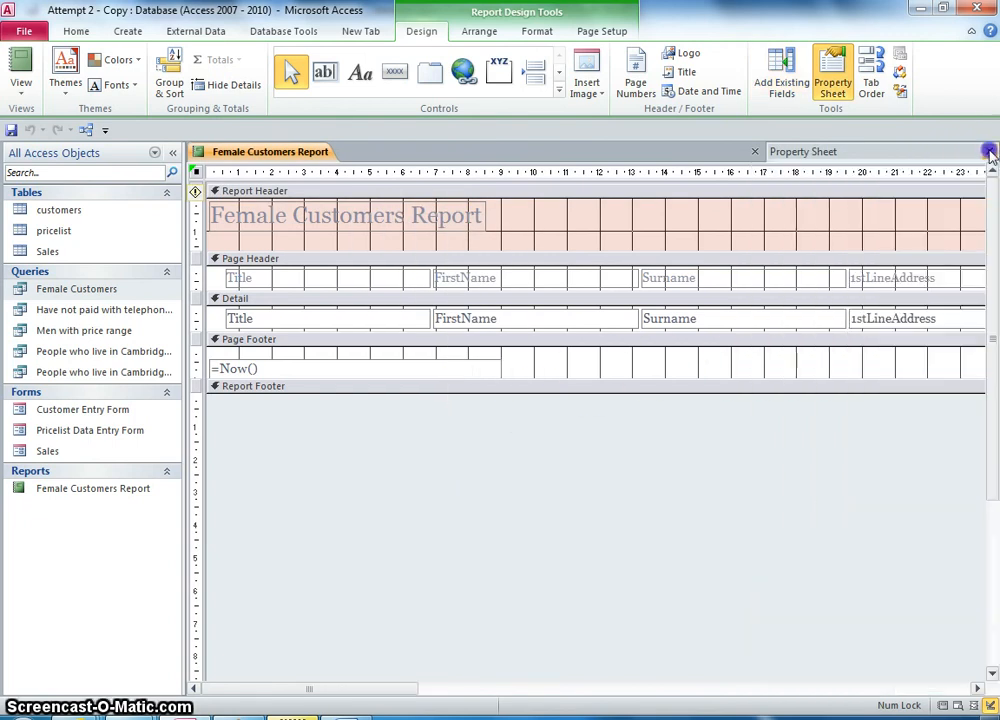
left_click(444, 230)
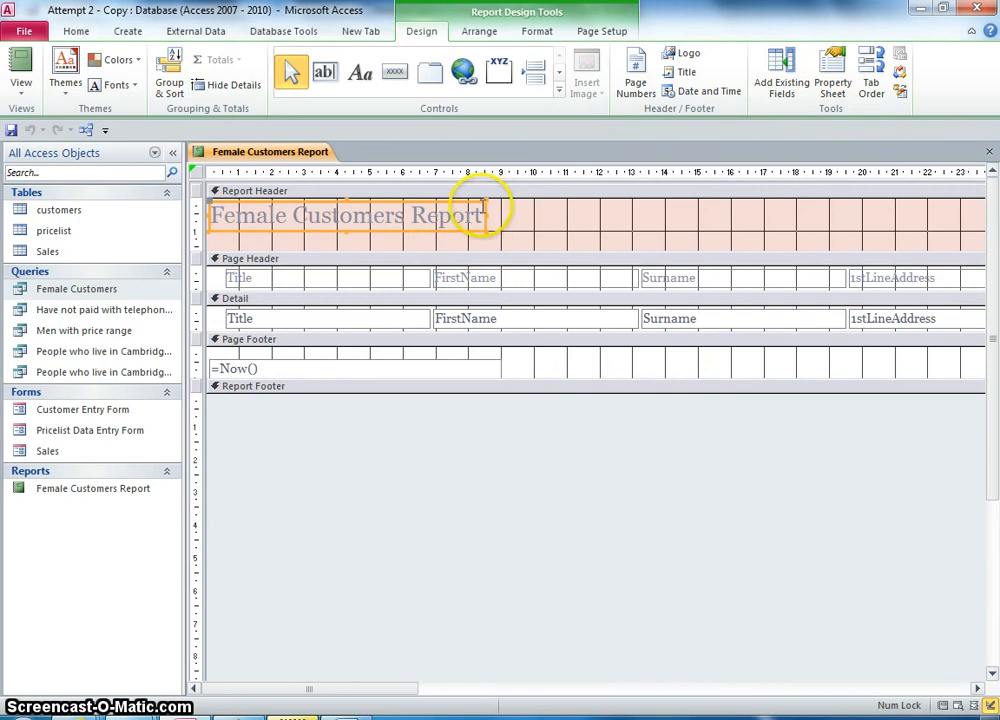
right_click(488, 213)
right_click(650, 216)
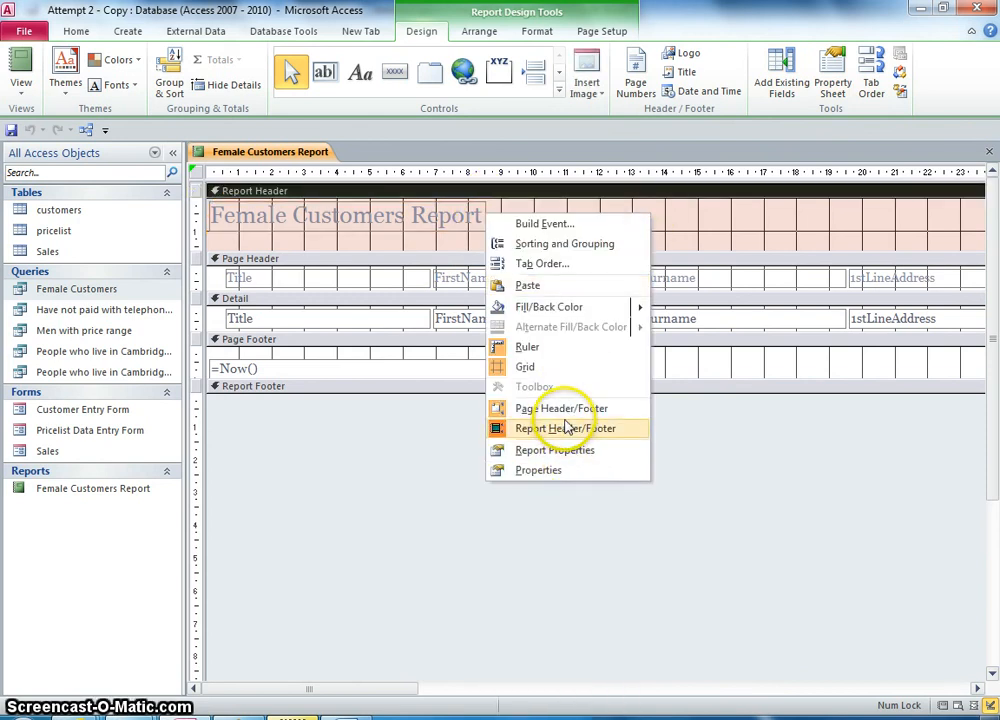
left_click(699, 227)
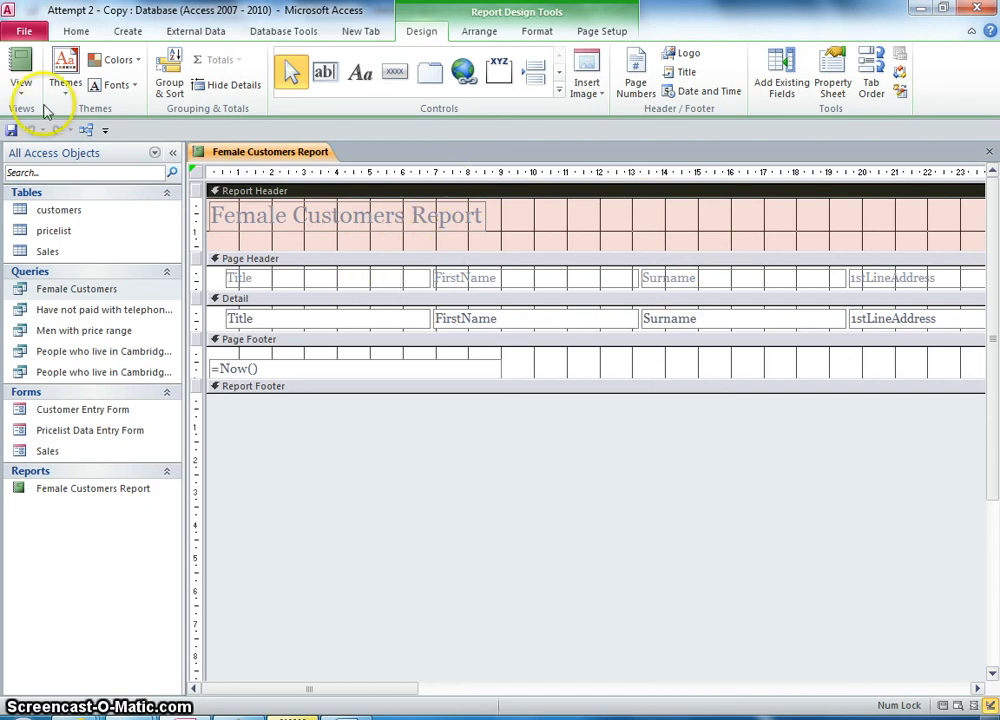
Step: Switch the Female Customers Report from Design View to Report View
left_click(21, 76)
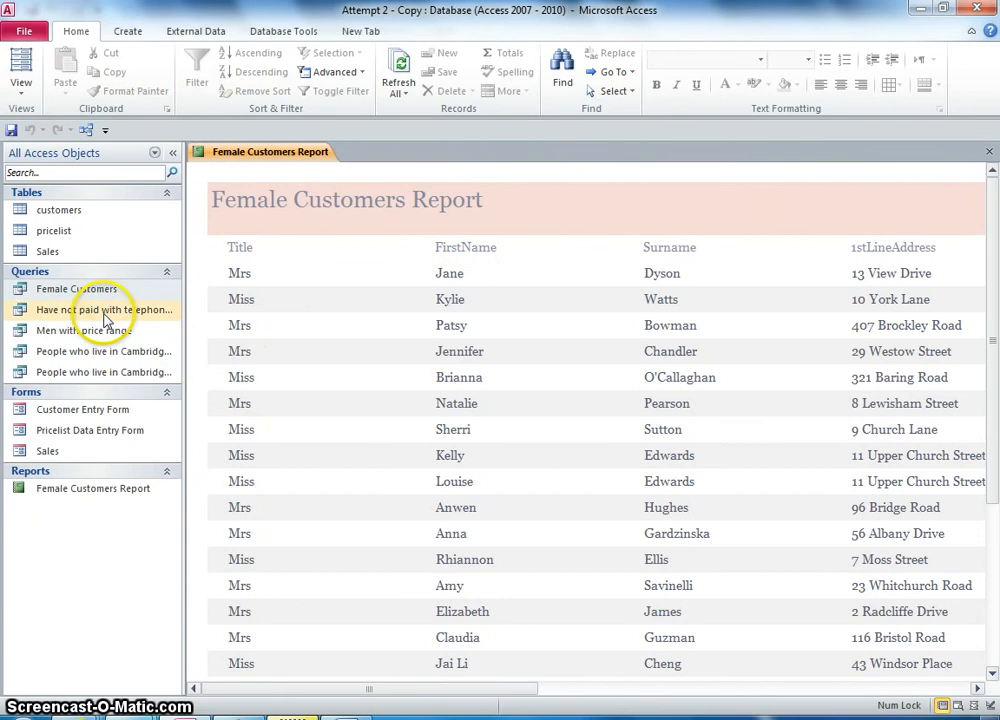
left_click(112, 372)
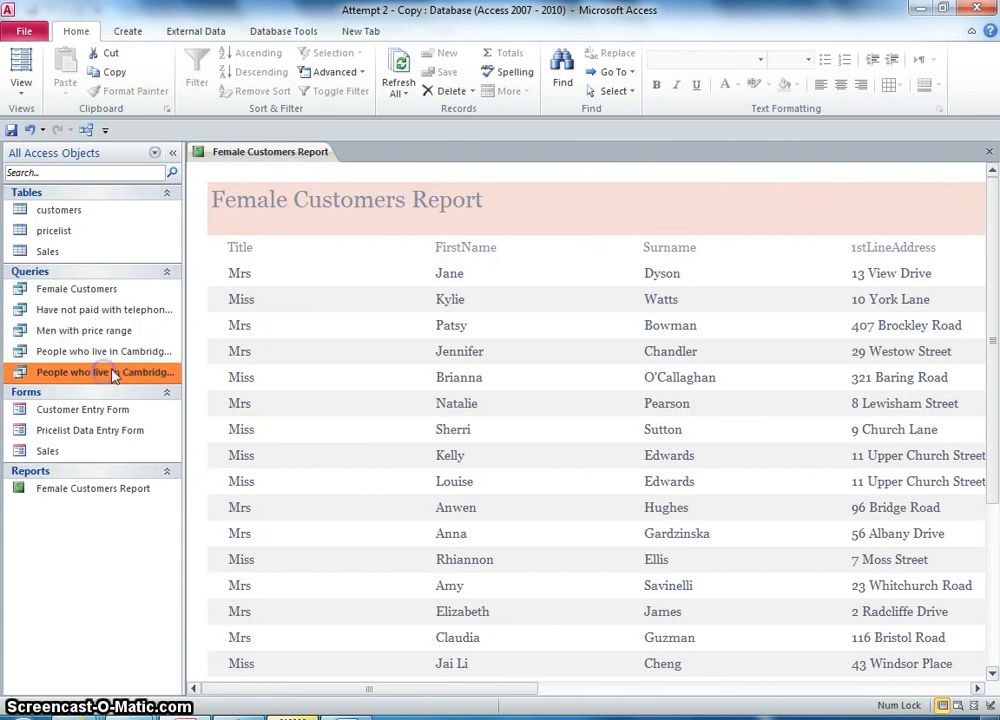
left_click(110, 311)
left_click(120, 330)
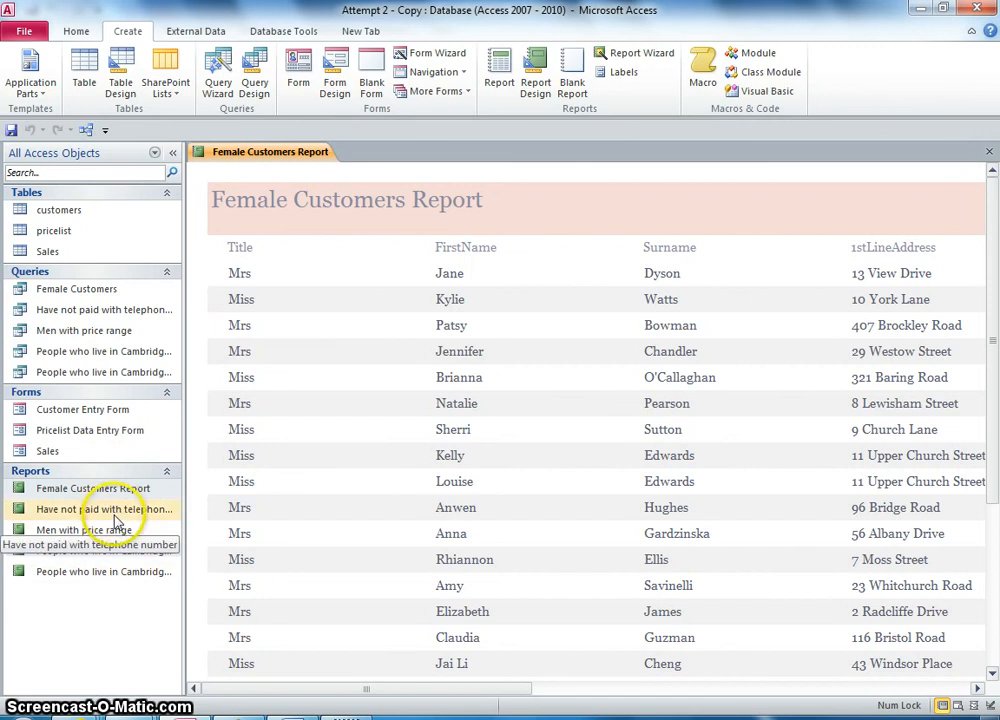
Step: Switch to the database quire document in Word, review its Reports section on the Report Wizard, design changes and print preview, and return to Access
left_click(291, 715)
scroll(527, 473, "up", 12)
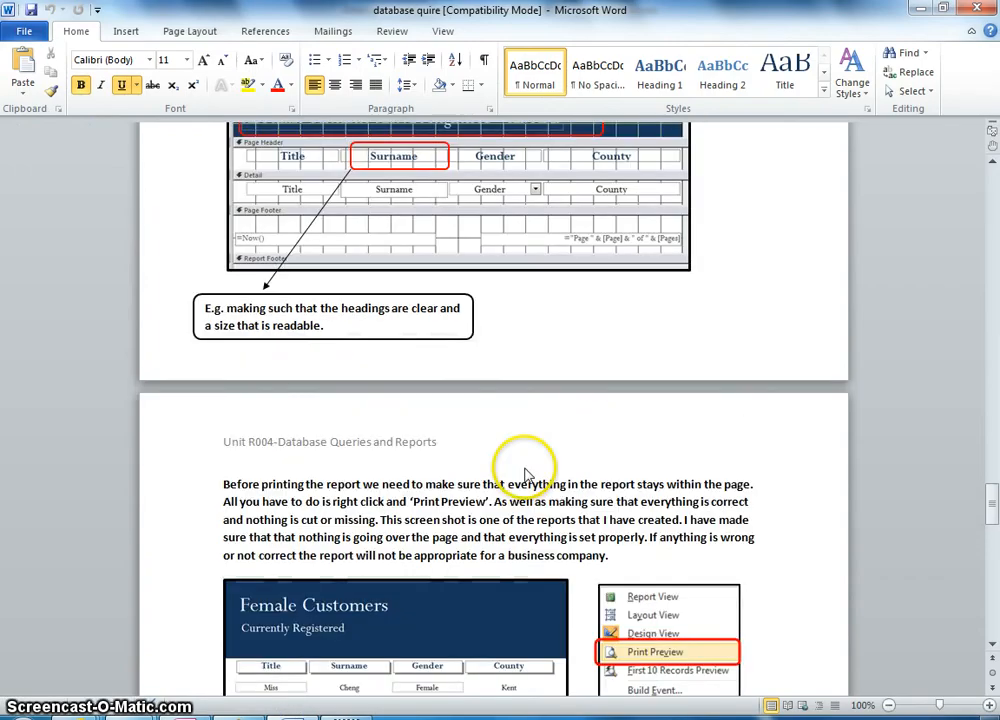
scroll(300, 300, "up", 3)
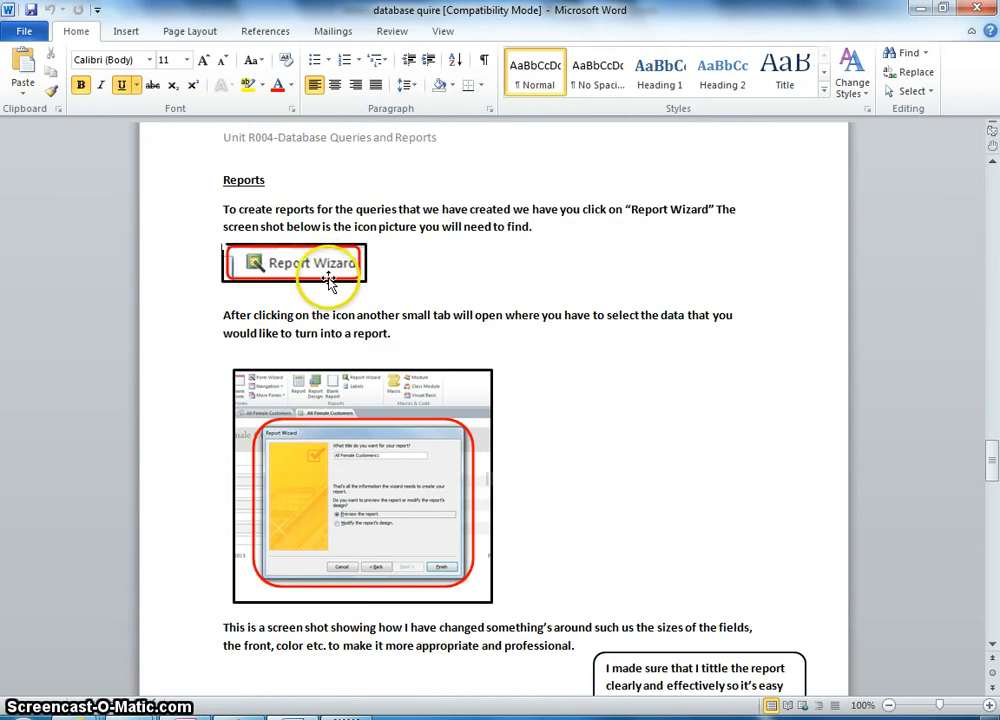
scroll(340, 330, "down", 2)
scroll(402, 487, "down", 10)
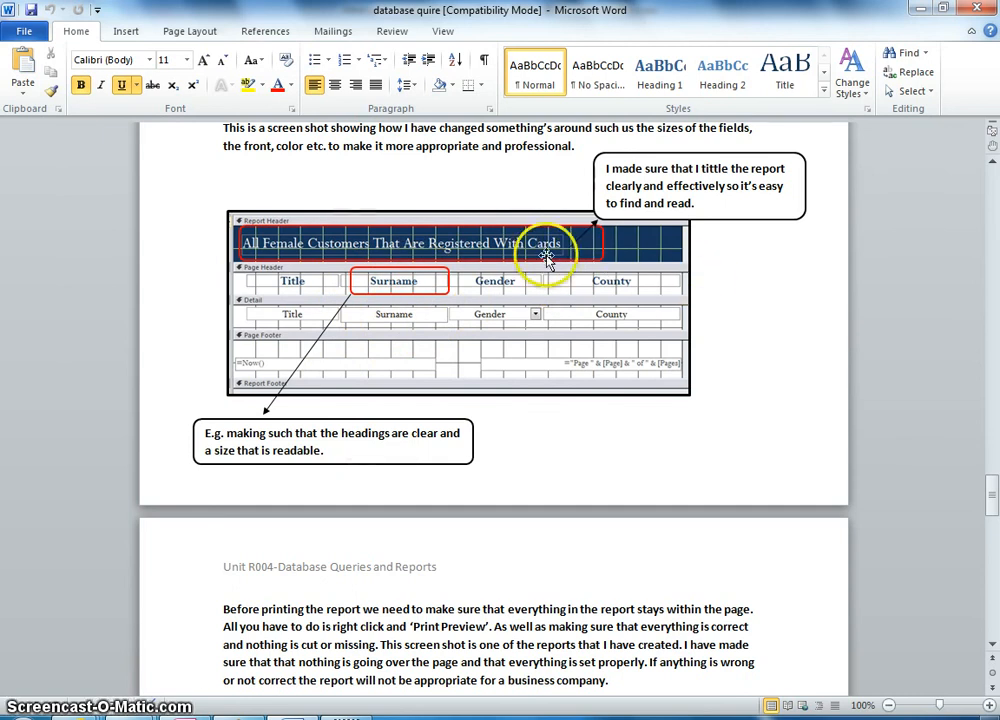
scroll(600, 284, "down", 3)
scroll(494, 163, "up", 3)
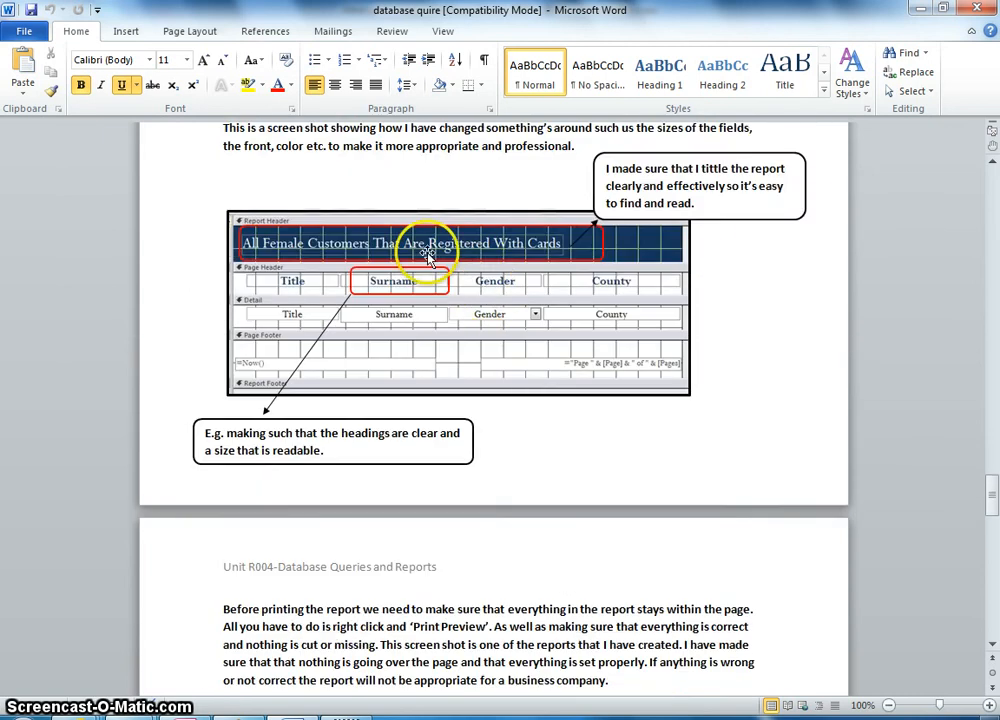
scroll(496, 245, "down", 7)
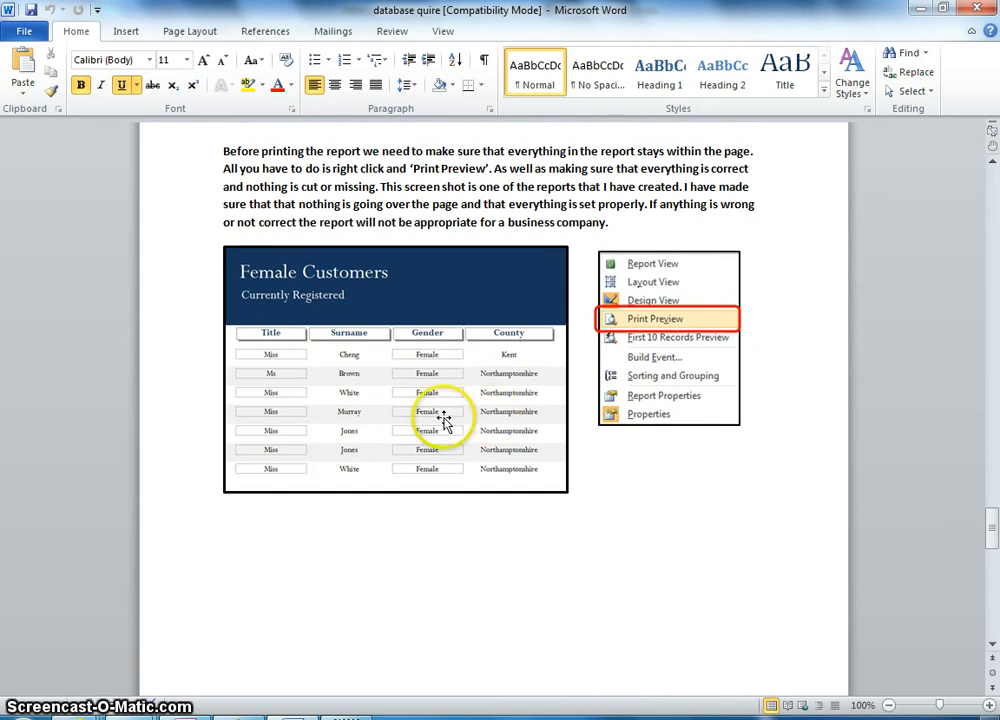
scroll(390, 406, "up", 12)
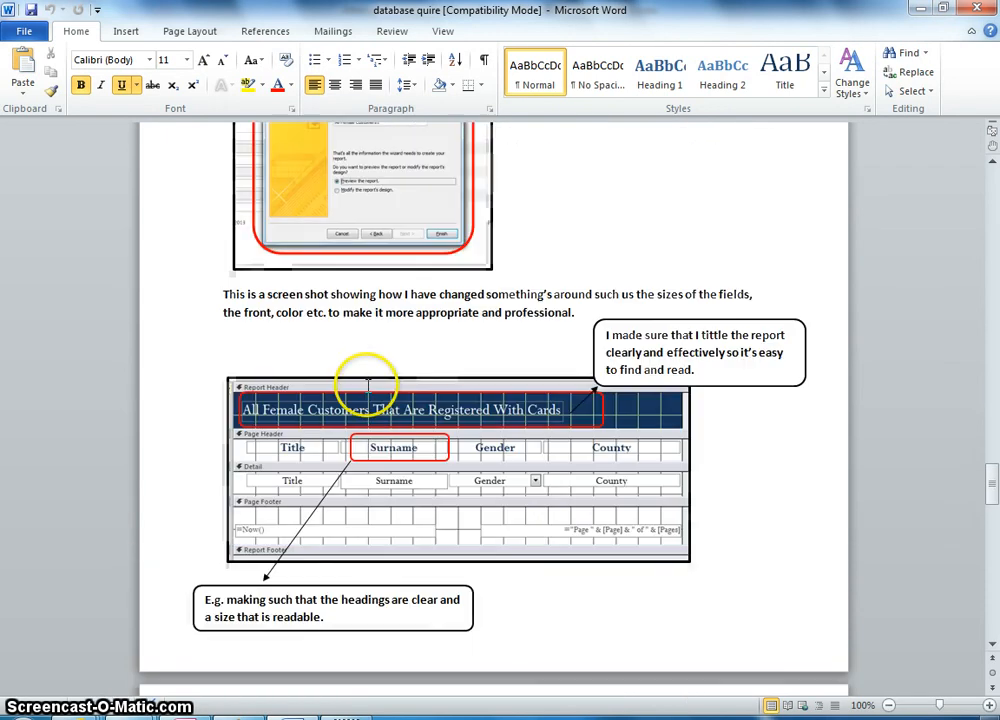
scroll(368, 385, "down", 1)
left_click(186, 712)
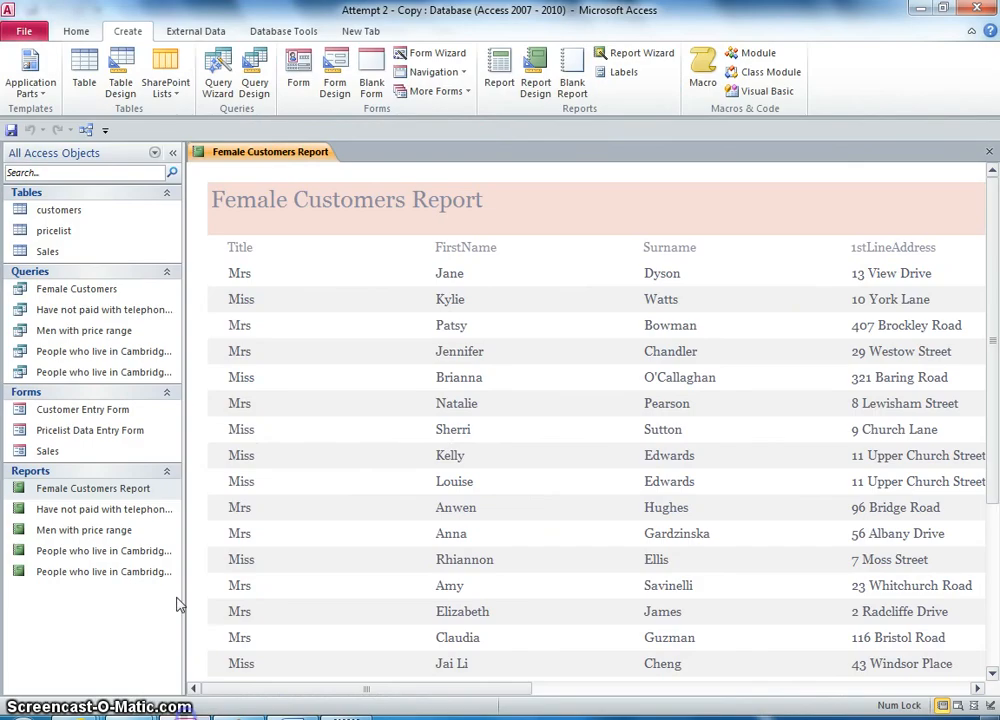